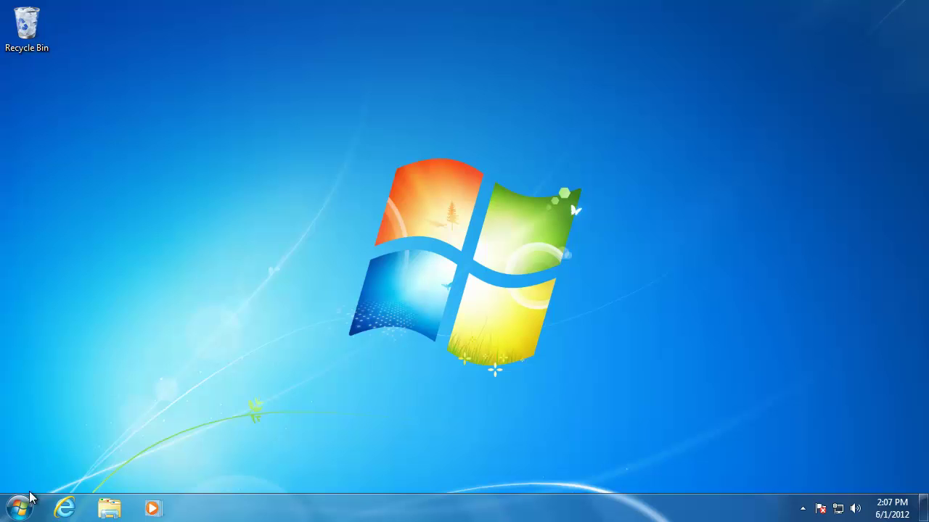
Launch Windows Update from the Start menu's All Programs list
click(20, 508)
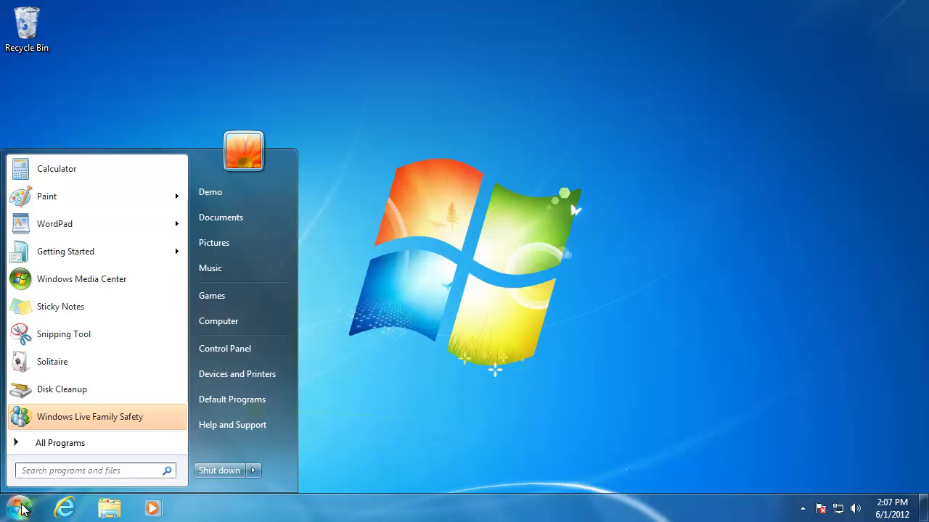
click(49, 447)
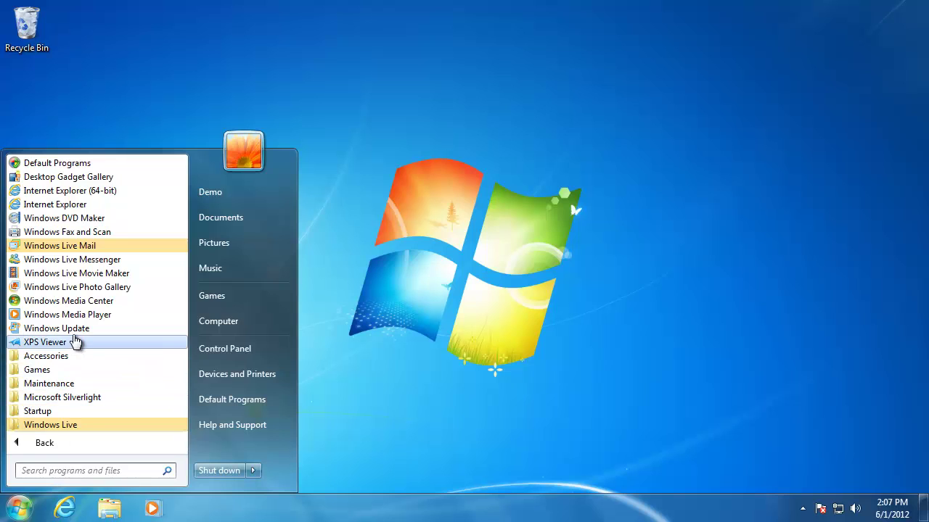
click(73, 333)
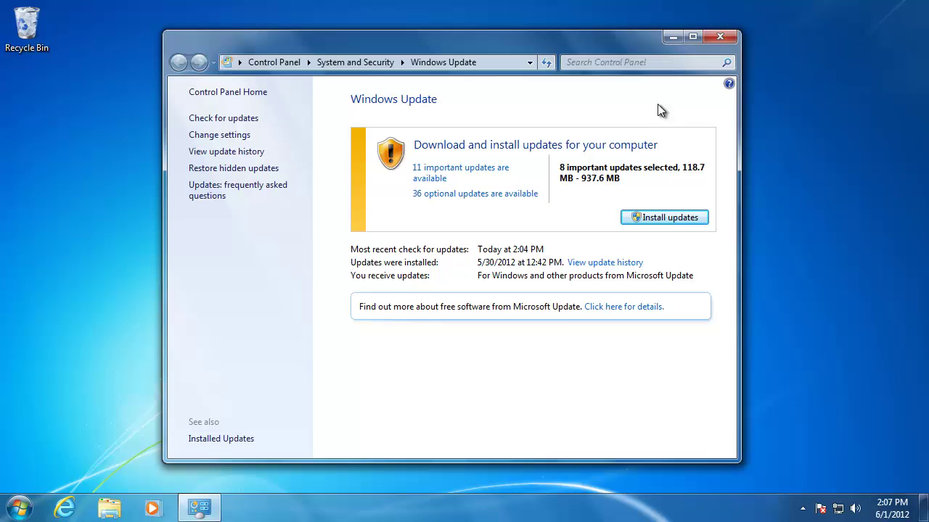
Close Windows Update and reopen it through Control Panel's System and Security category
click(714, 39)
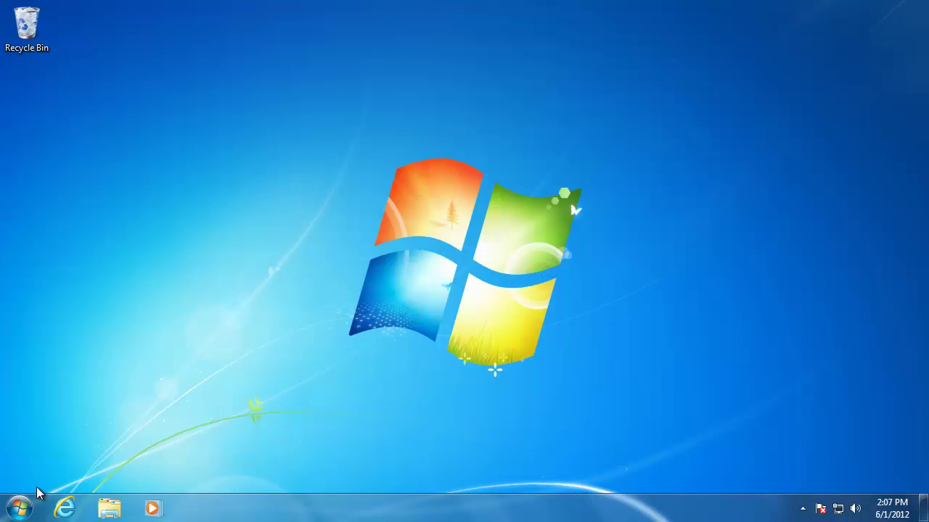
click(22, 503)
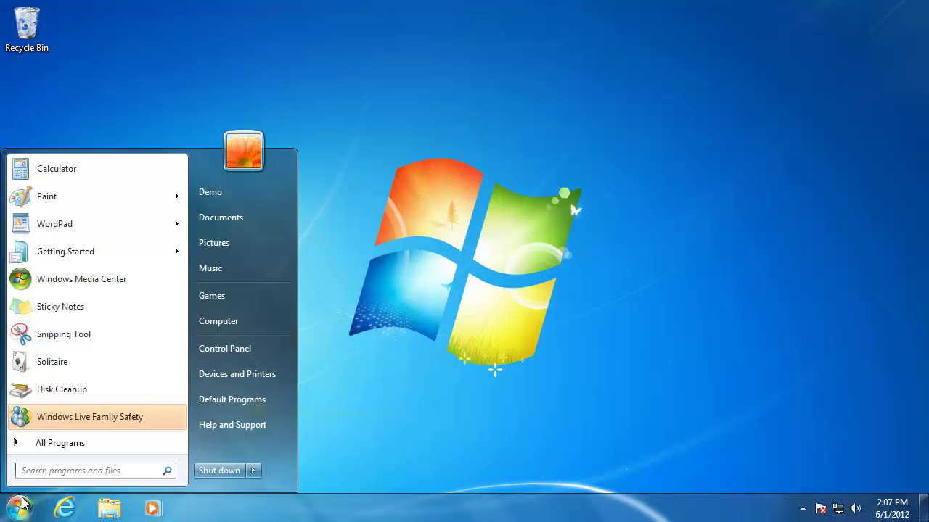
click(212, 350)
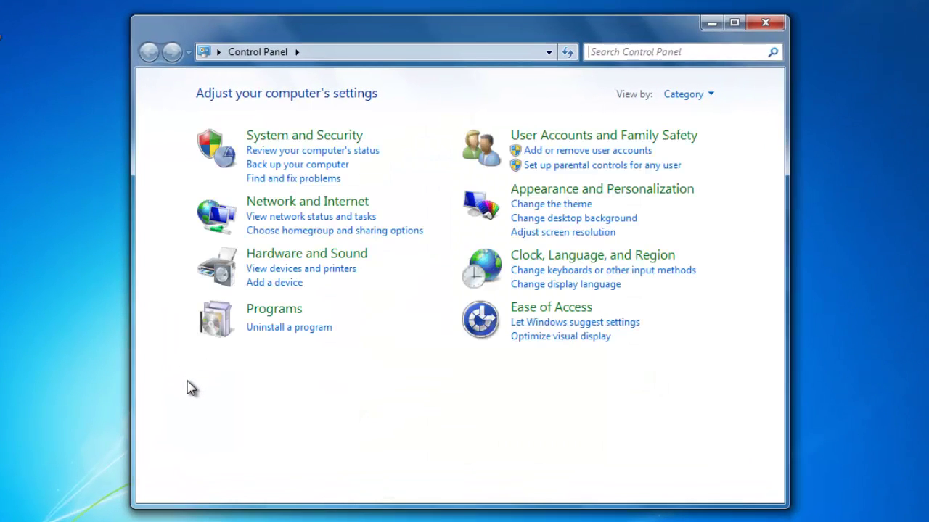
click(317, 144)
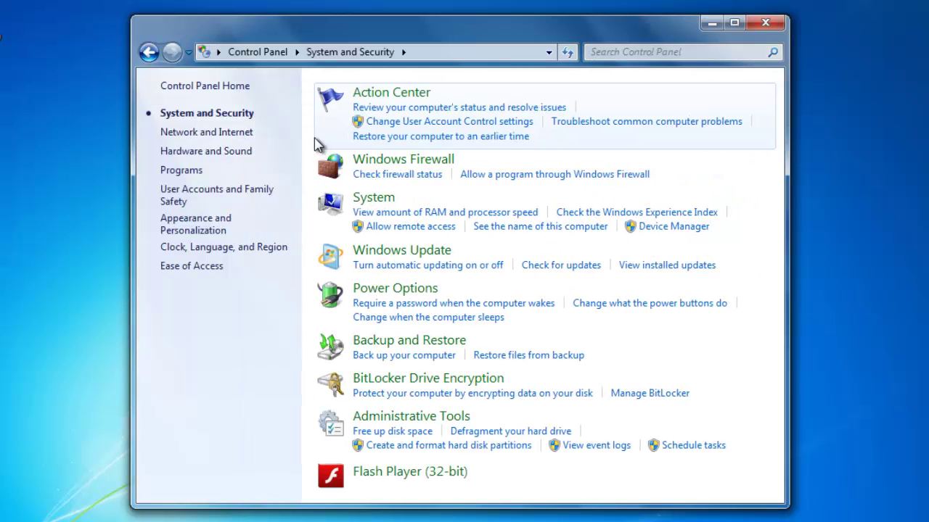
click(377, 251)
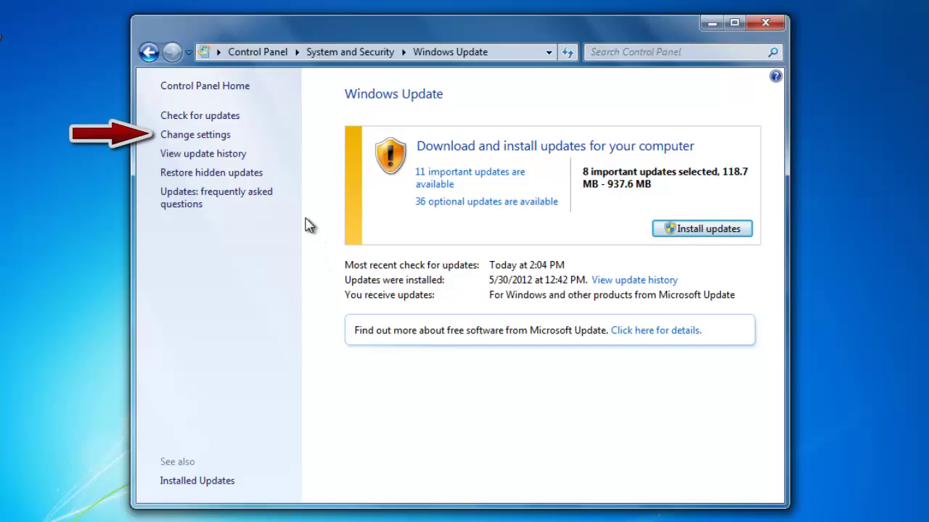
Set important updates to 'Install updates automatically (recommended)', every day at 3:00 AM
click(195, 135)
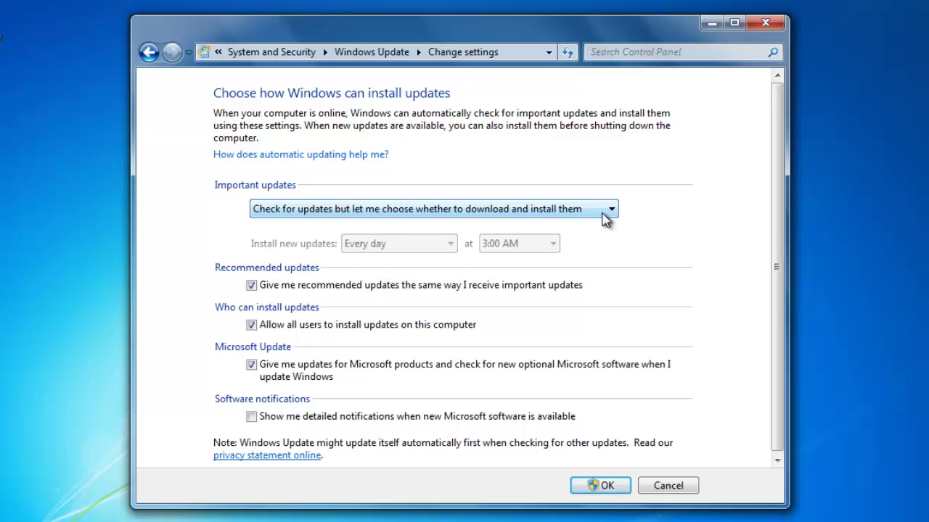
click(603, 219)
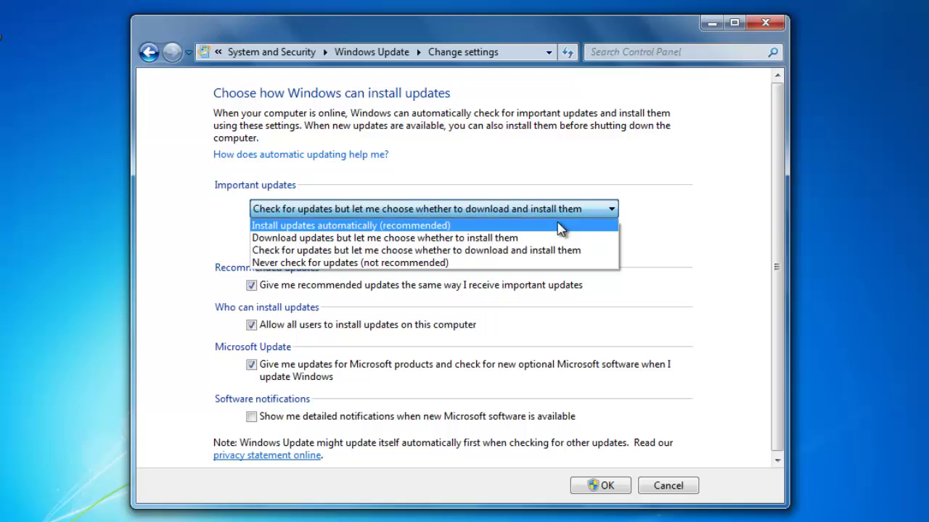
click(457, 230)
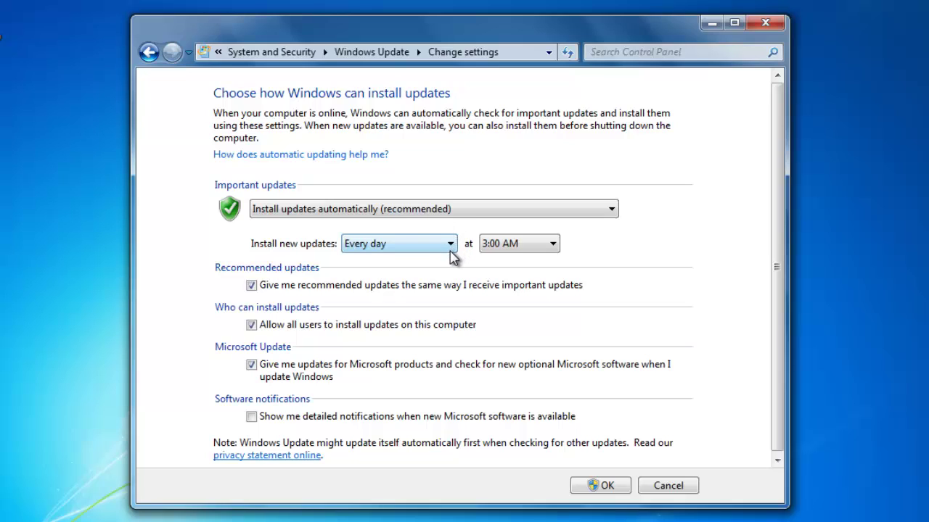
click(450, 247)
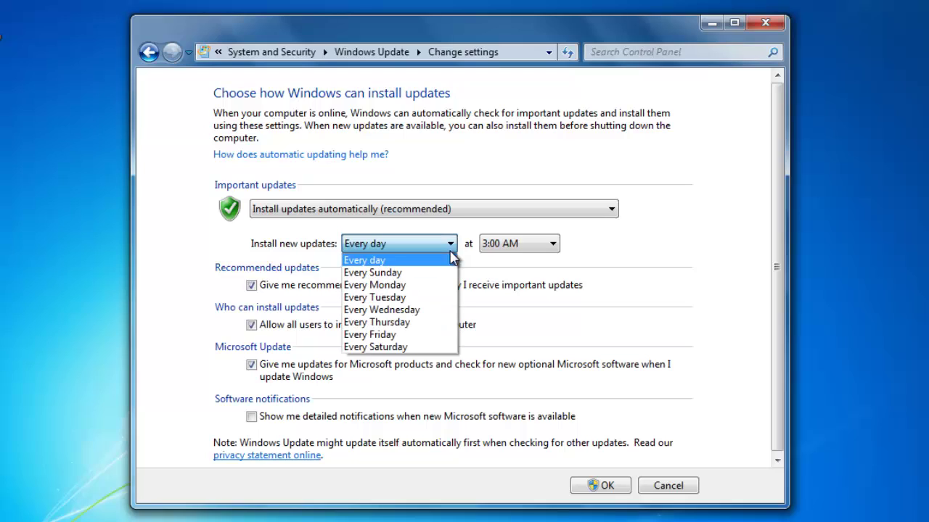
click(450, 254)
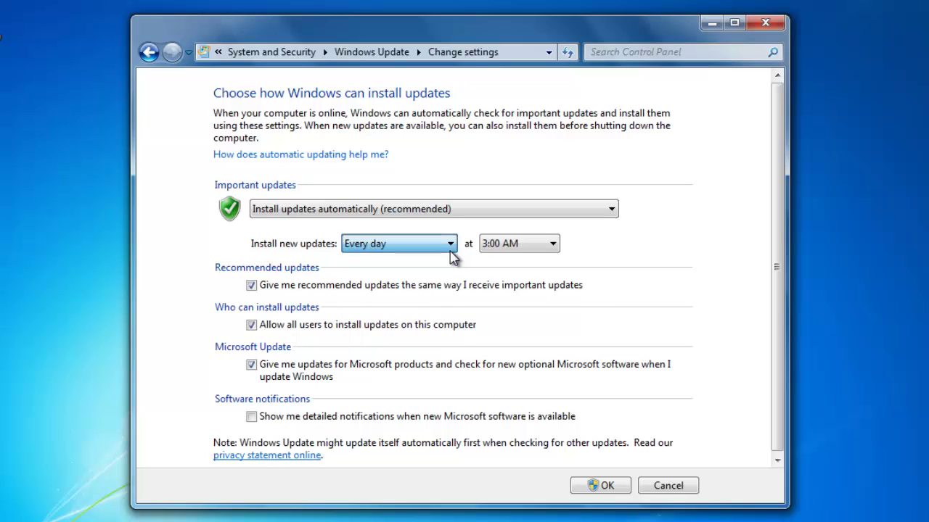
click(543, 247)
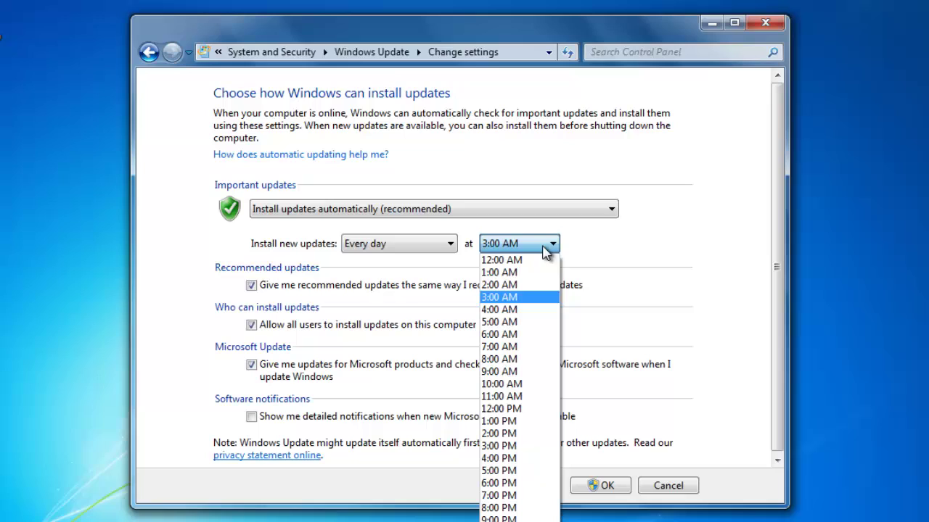
click(542, 303)
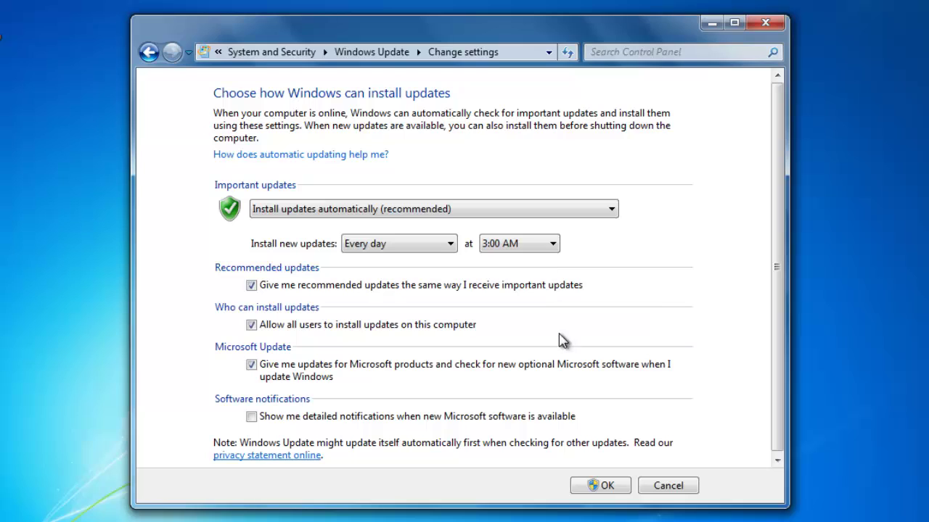
click(603, 482)
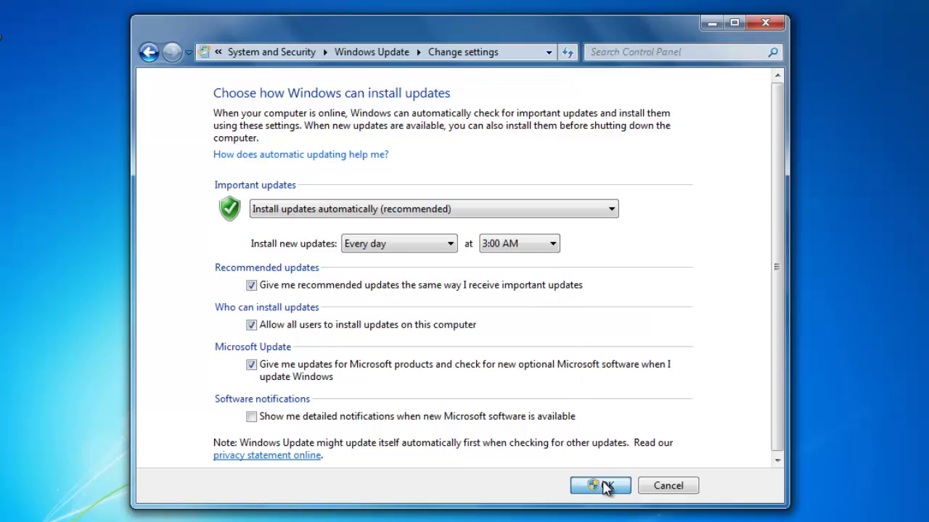
Confirm the automatic-install settings with OK and return to the Windows Update overview
click(605, 487)
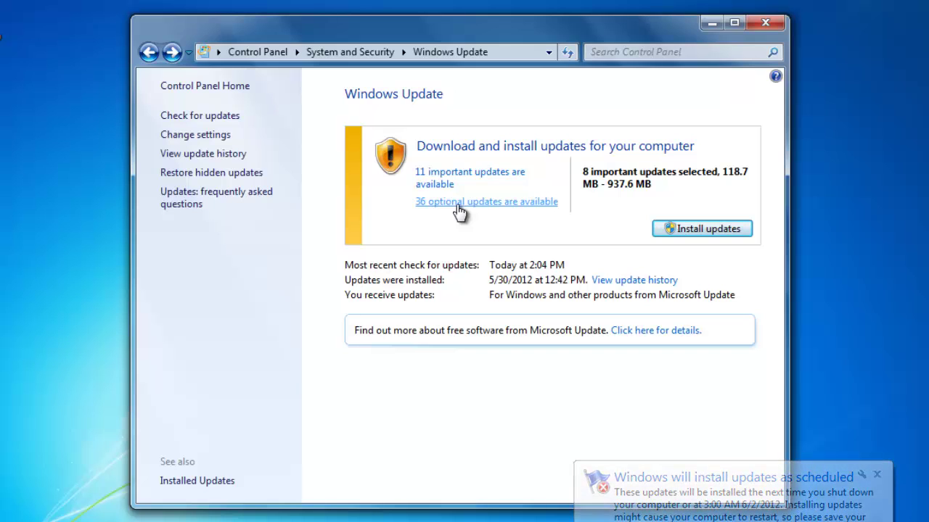
Open the 36 optional updates and tick KB976422 for installation
click(459, 206)
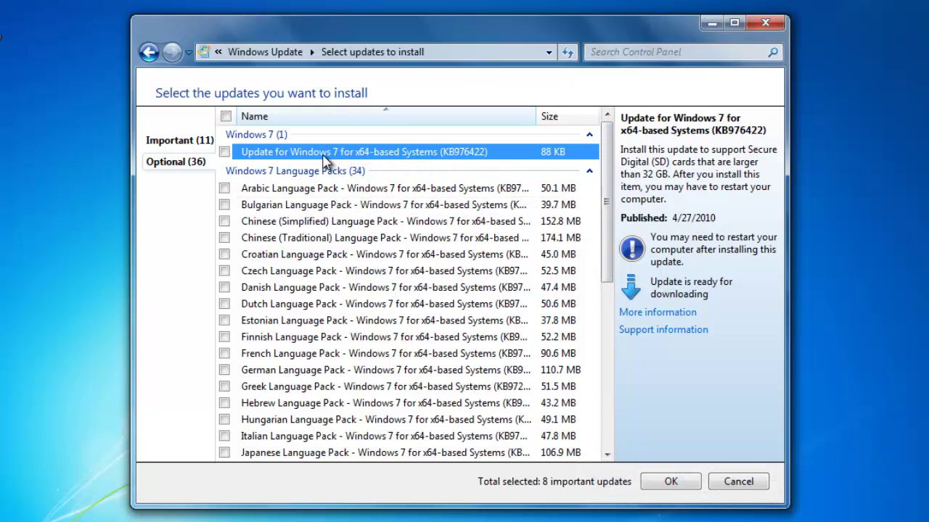
click(225, 153)
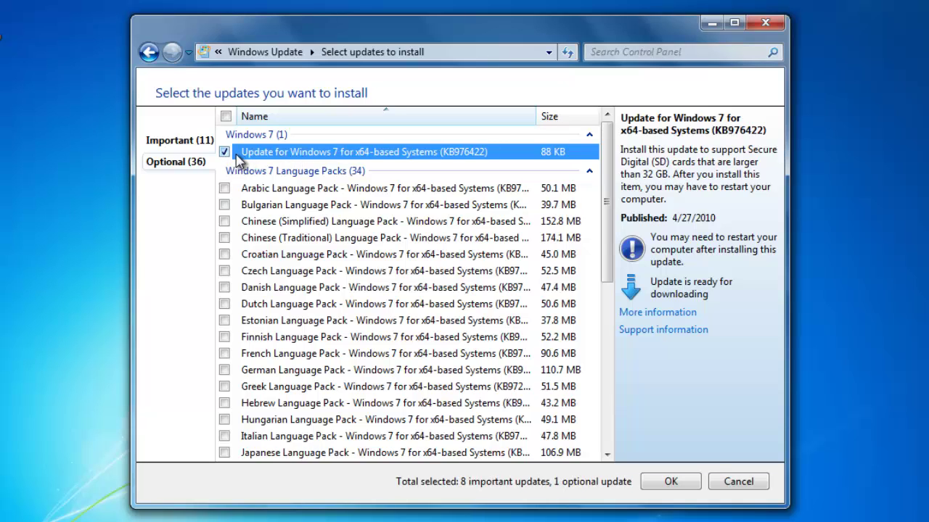
mouse_move(608, 166)
mouse_down()
mouse_move(621, 339)
mouse_move(604, 160)
mouse_up()
Hide all language packs from Arabic through Bing Desktop
click(297, 189)
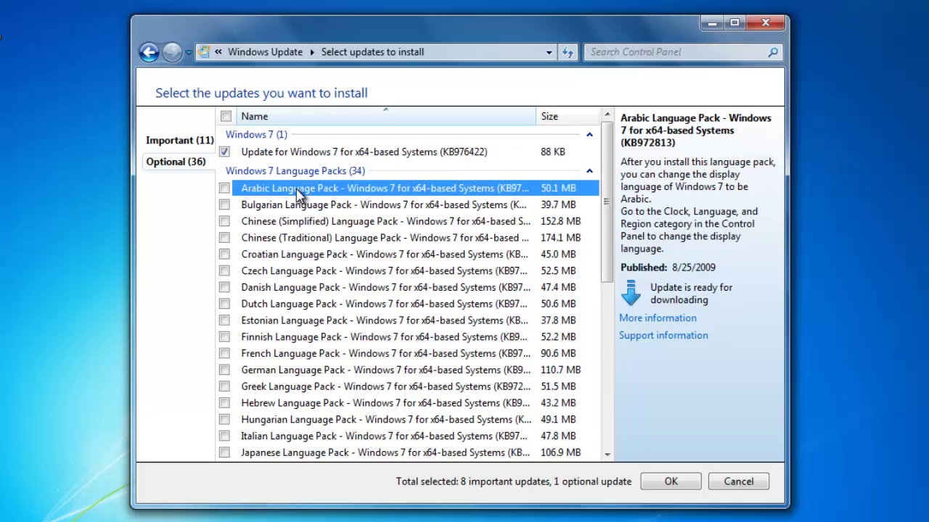
drag(602, 195, 608, 369)
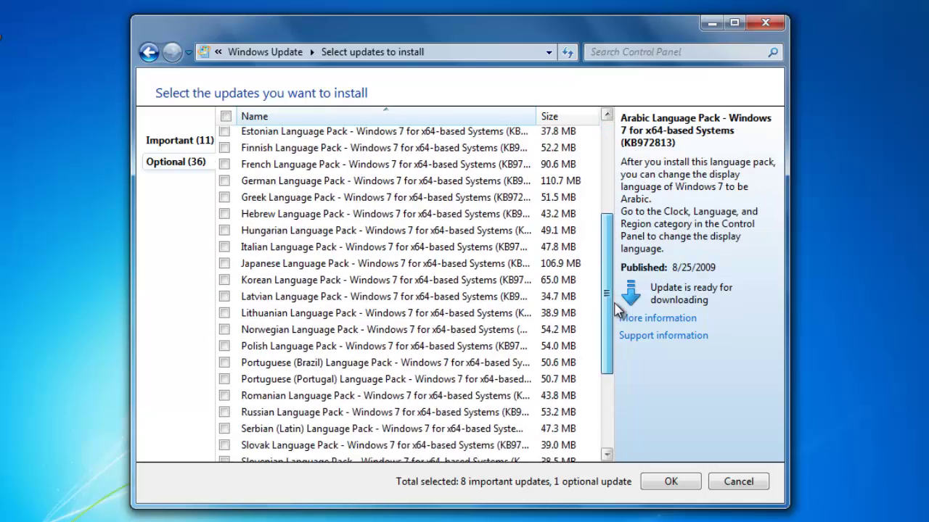
shift+click(296, 434)
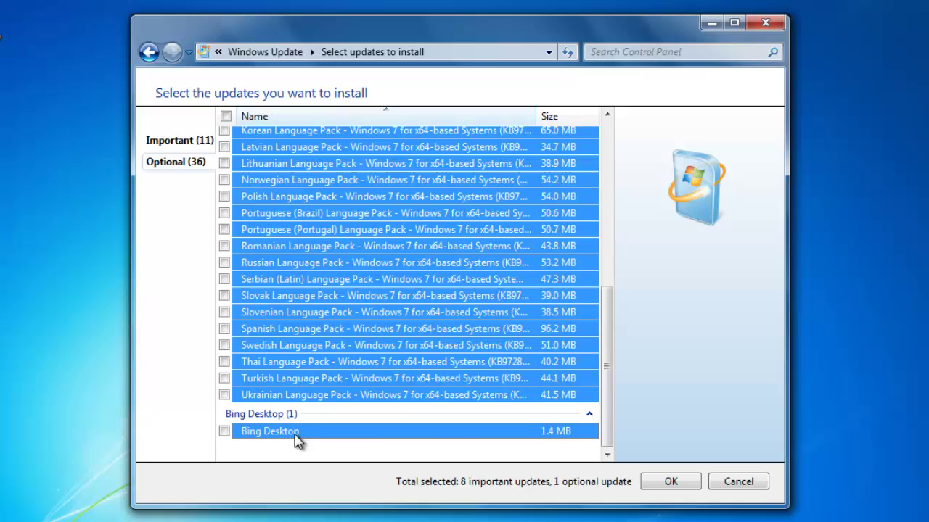
right_click(374, 394)
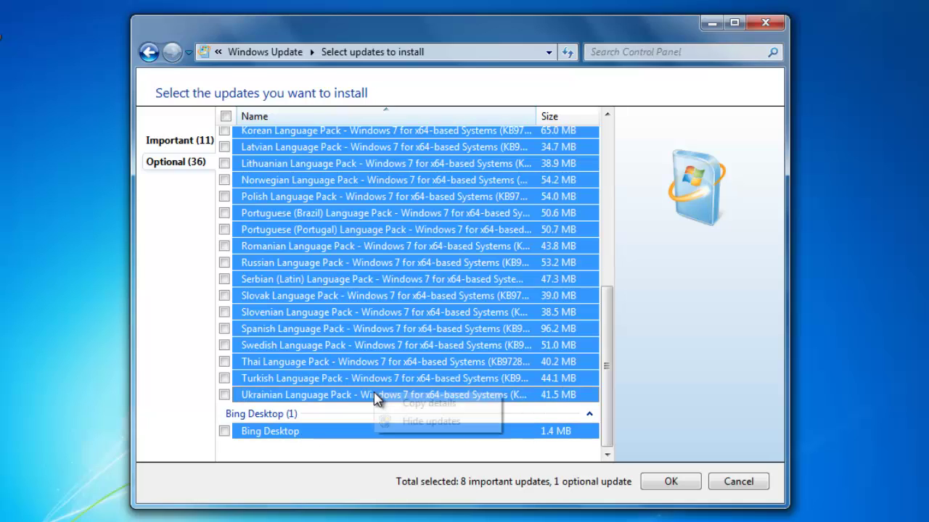
click(426, 422)
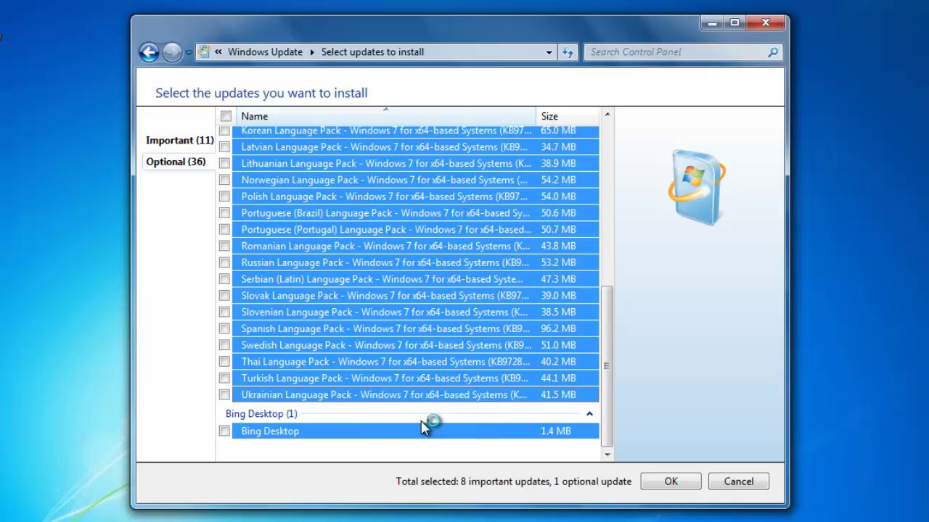
Confirm the update selection, leaving 8 important and 1 optional update selected
click(672, 482)
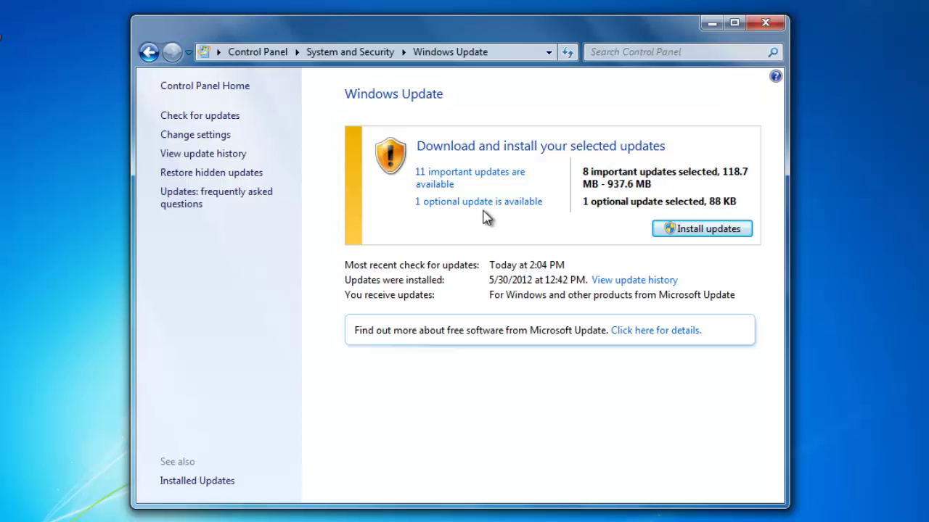
Start installing the 8 important and 1 optional selected updates
click(694, 230)
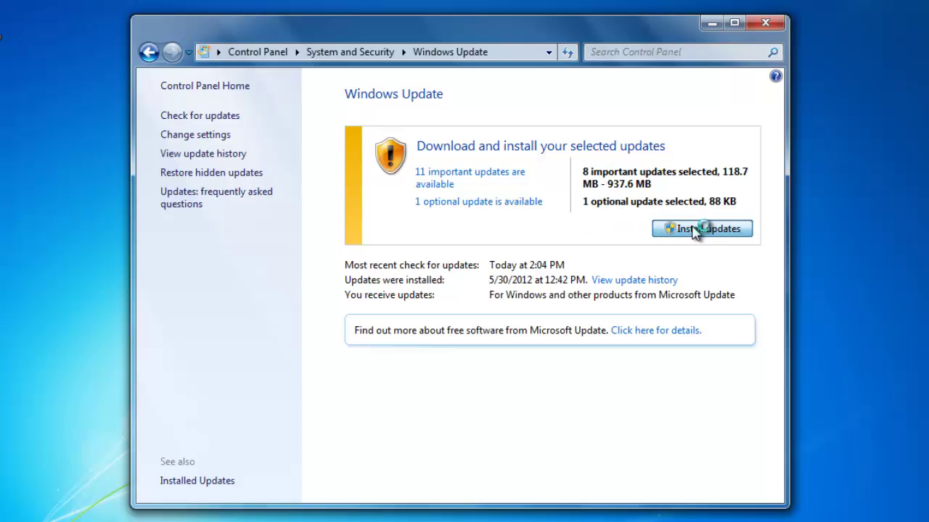